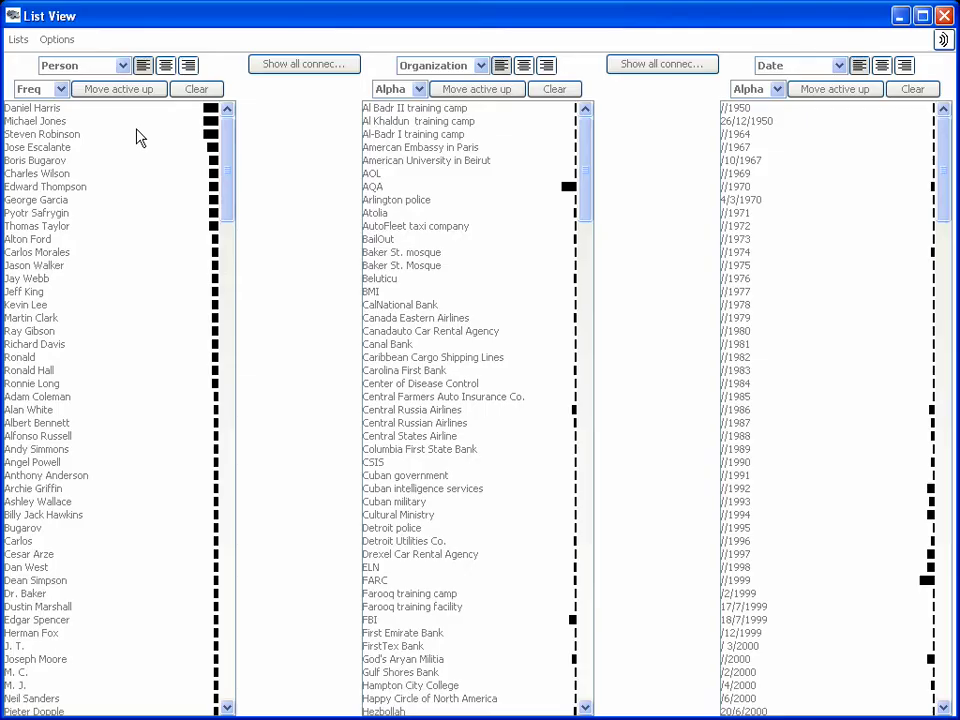
Select the third person in the frequency-sorted Person list to reveal connections to the Organization and Date lists.
click(122, 65)
click(122, 65)
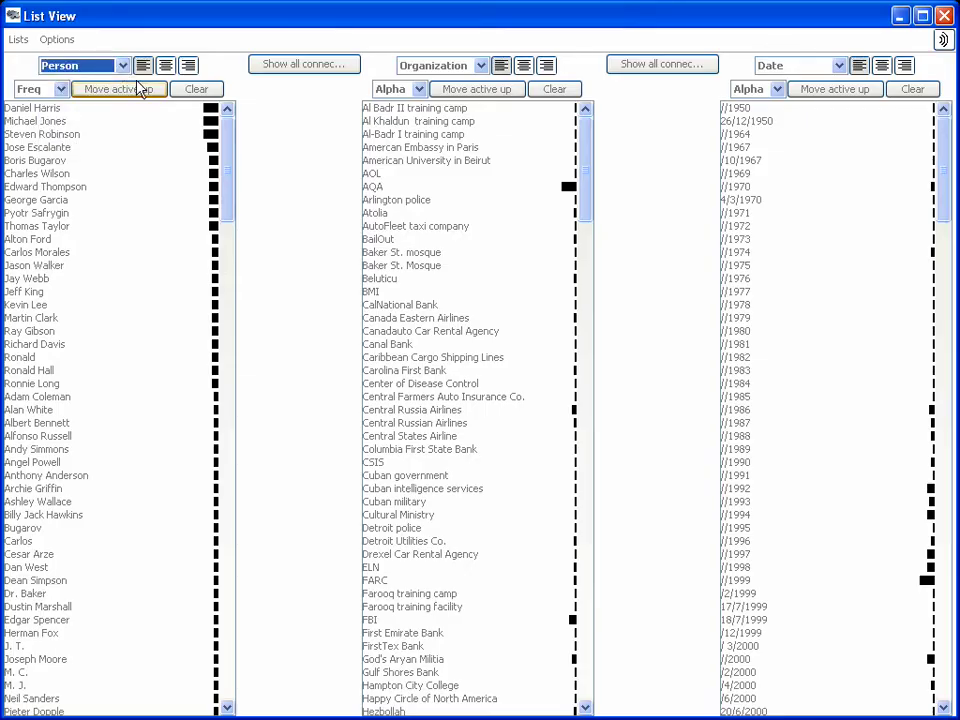
drag(224, 148, 240, 133)
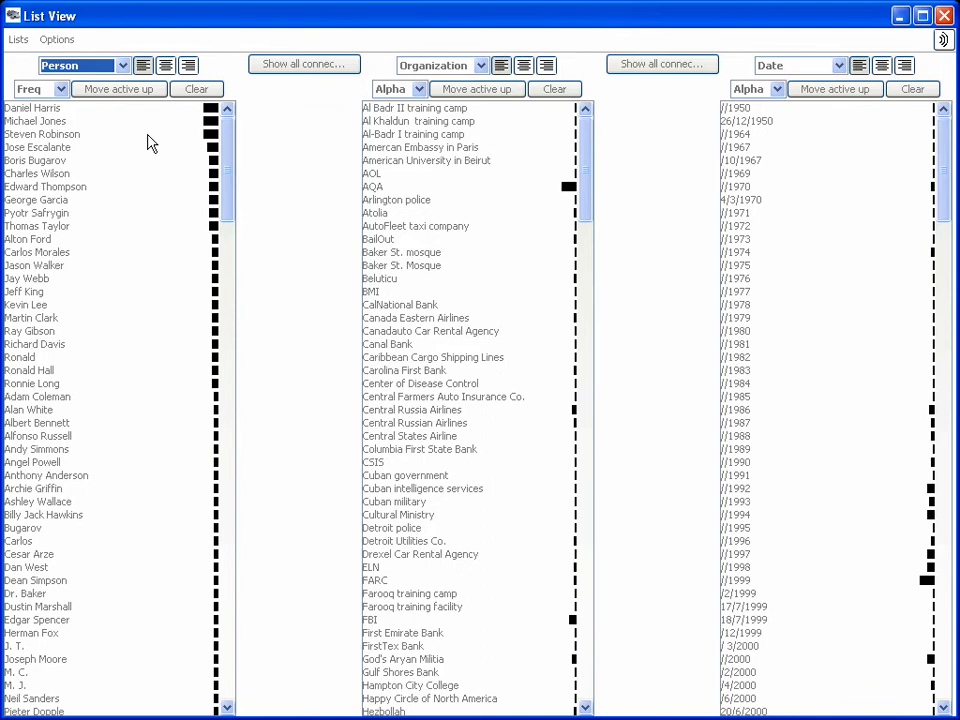
click(50, 134)
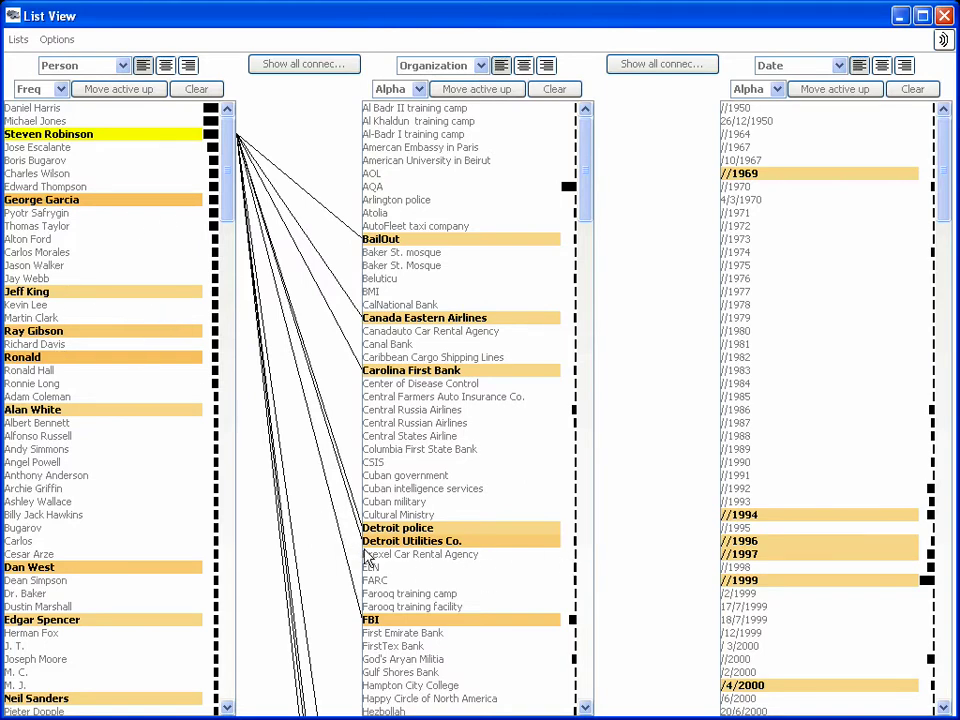
Sort the Organization list by frequency and move its active organizations up.
click(398, 89)
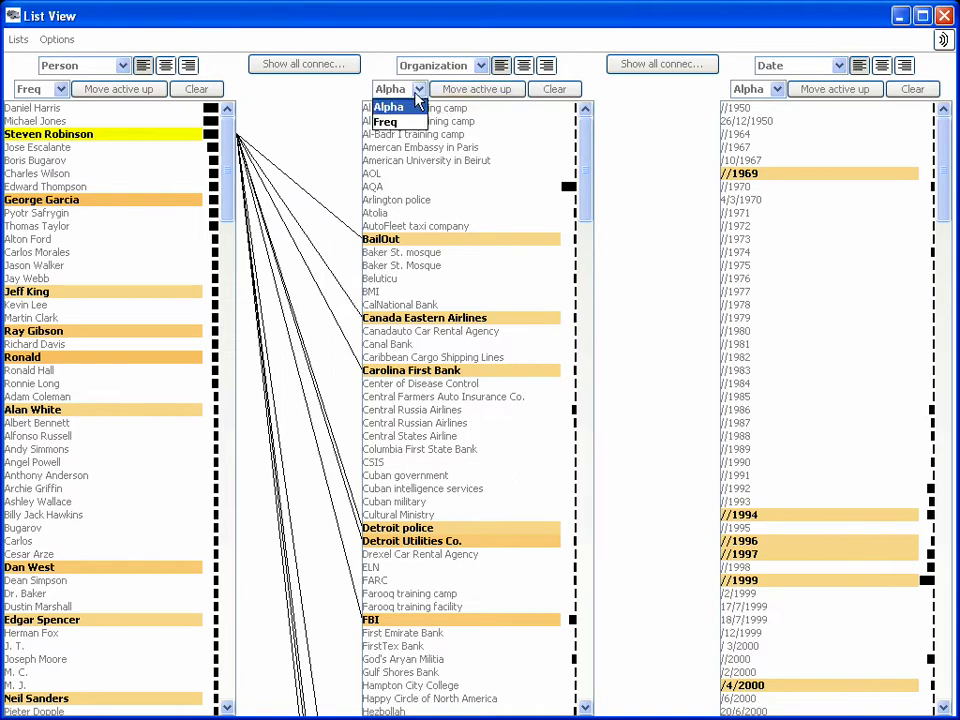
click(405, 127)
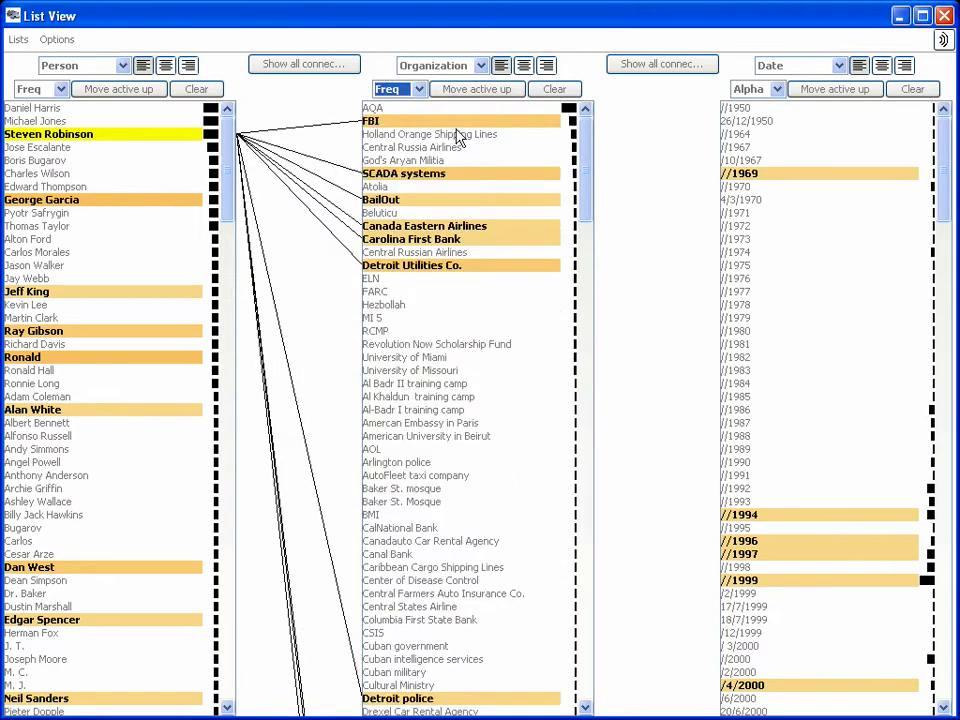
click(502, 91)
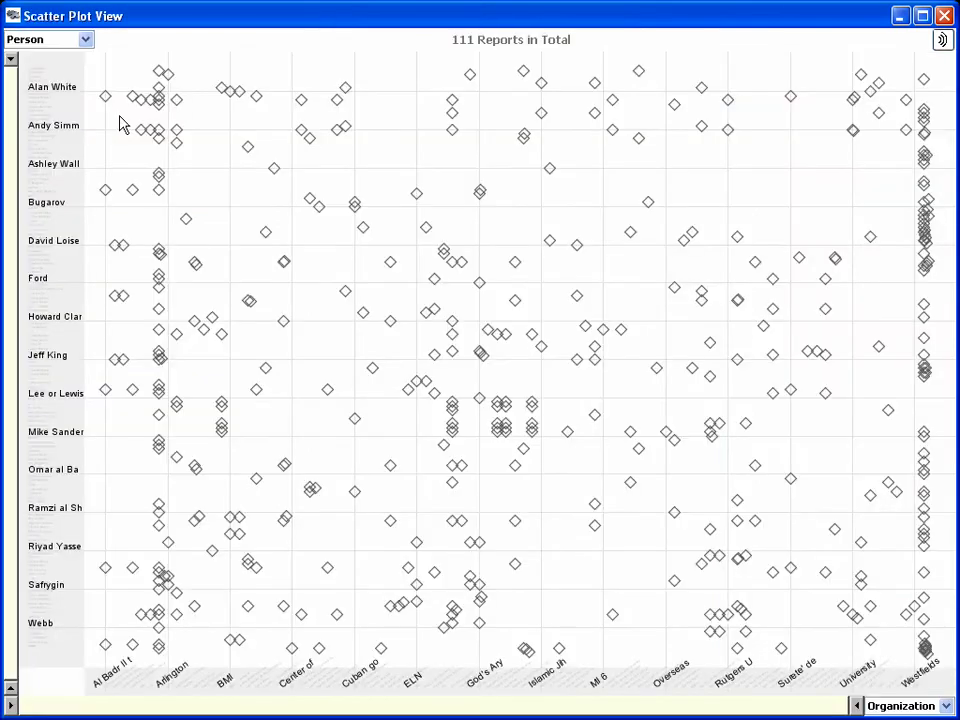
In the scatter plot, select the FBI_23, NSA_5 and Island Freight Lines report markers and narrow the range of the vertical Person axis.
click(86, 40)
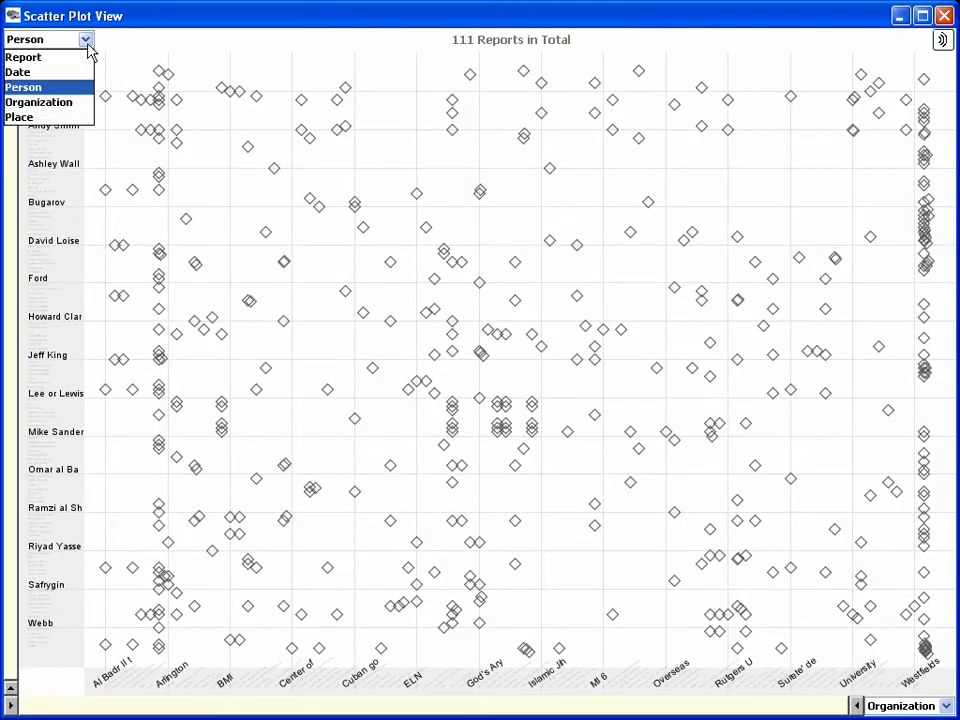
click(87, 44)
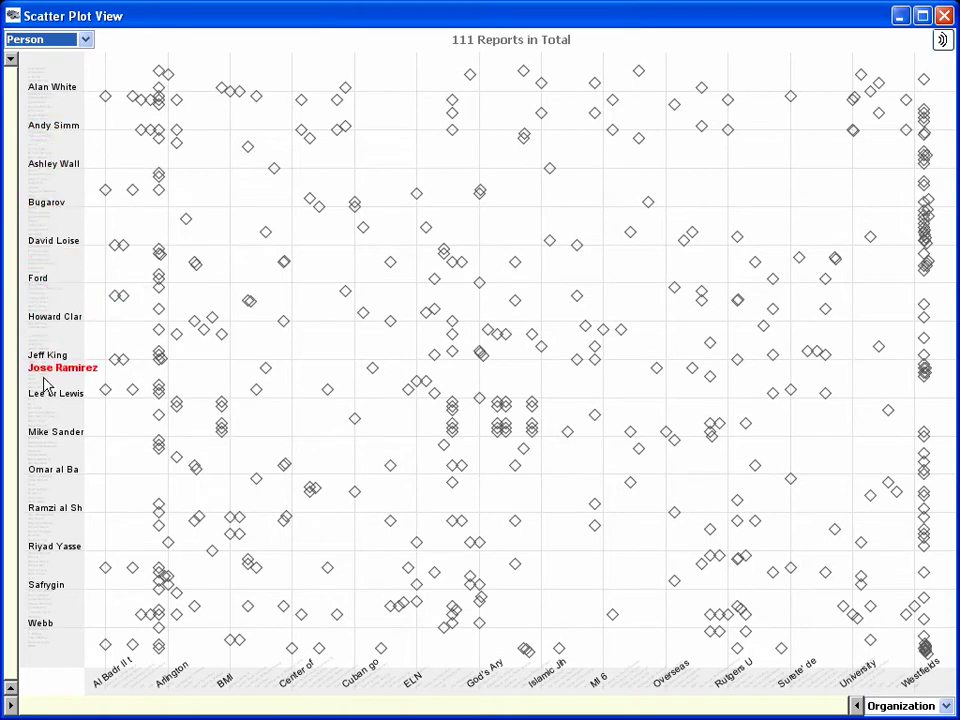
mouse_move(283, 325)
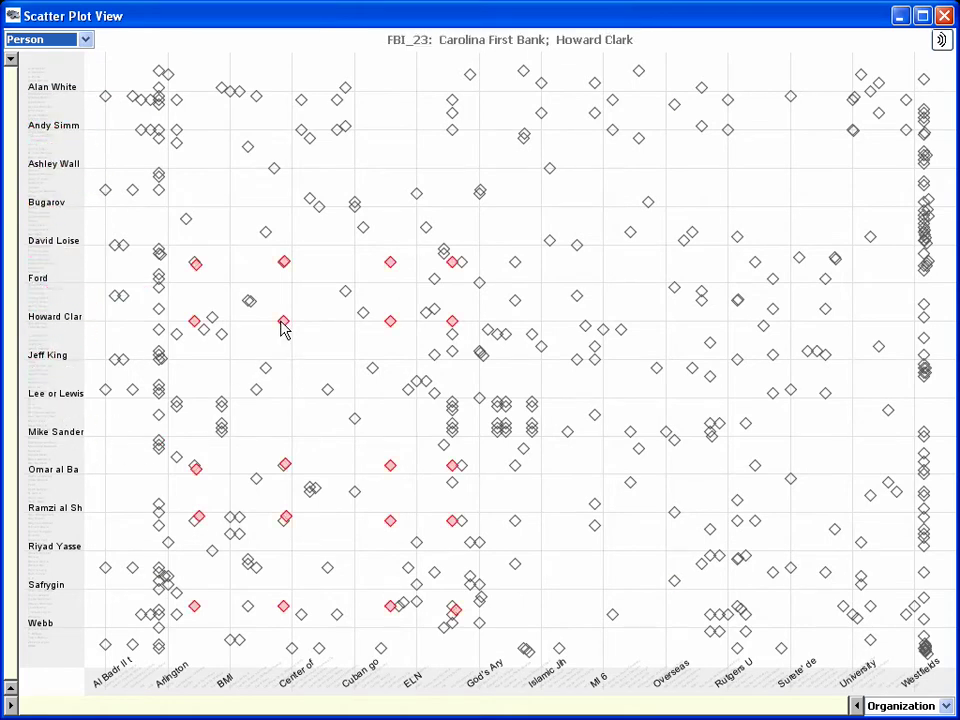
click(283, 323)
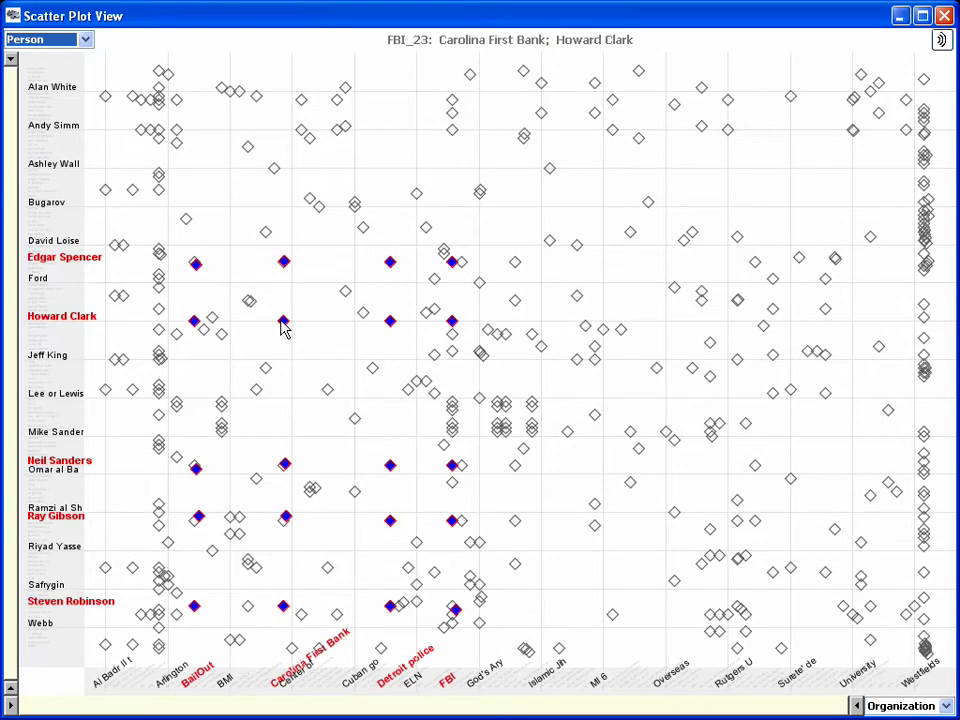
mouse_move(320, 217)
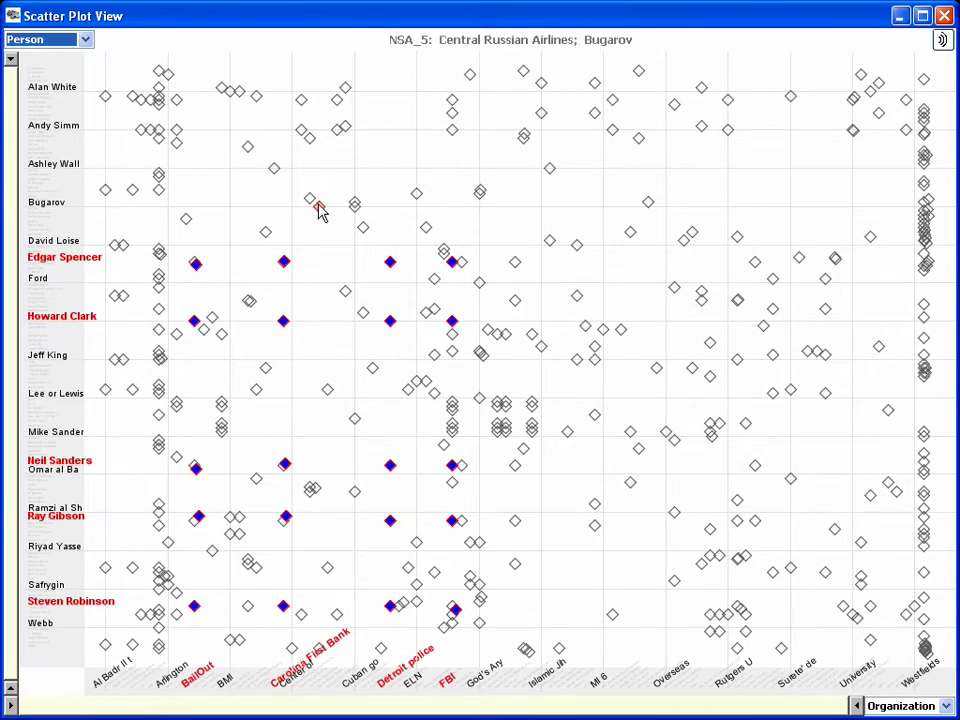
click(319, 209)
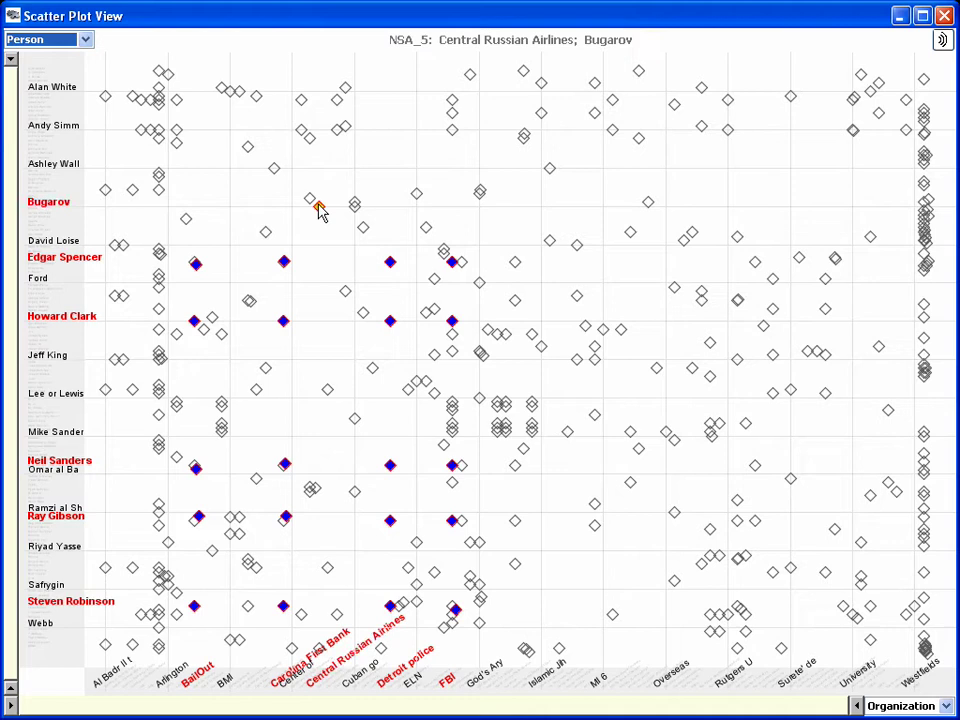
click(550, 245)
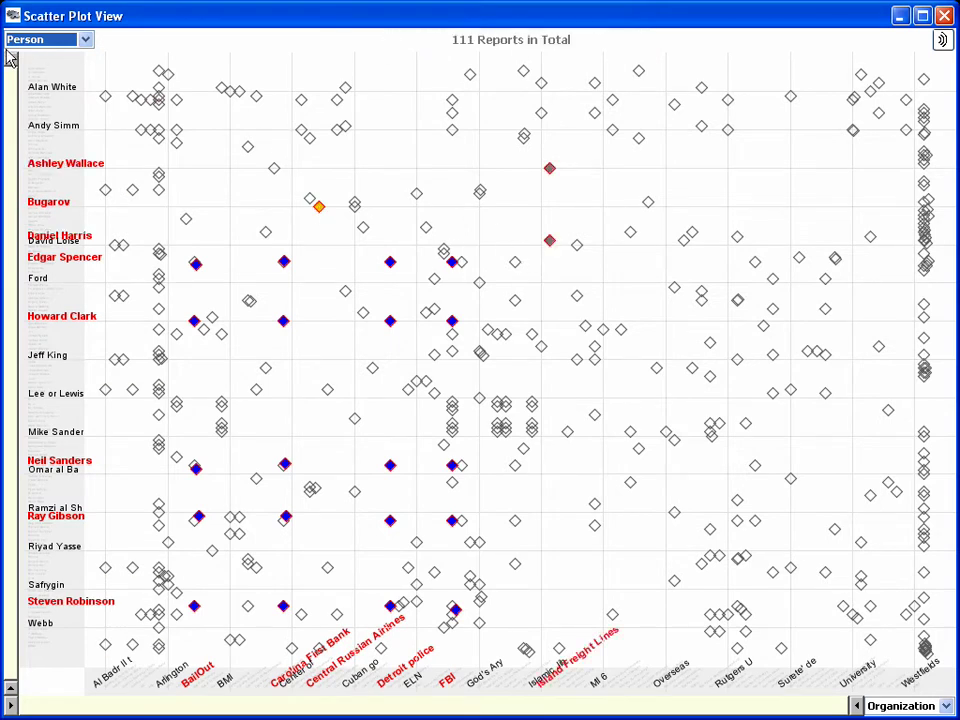
drag(10, 65, 18, 492)
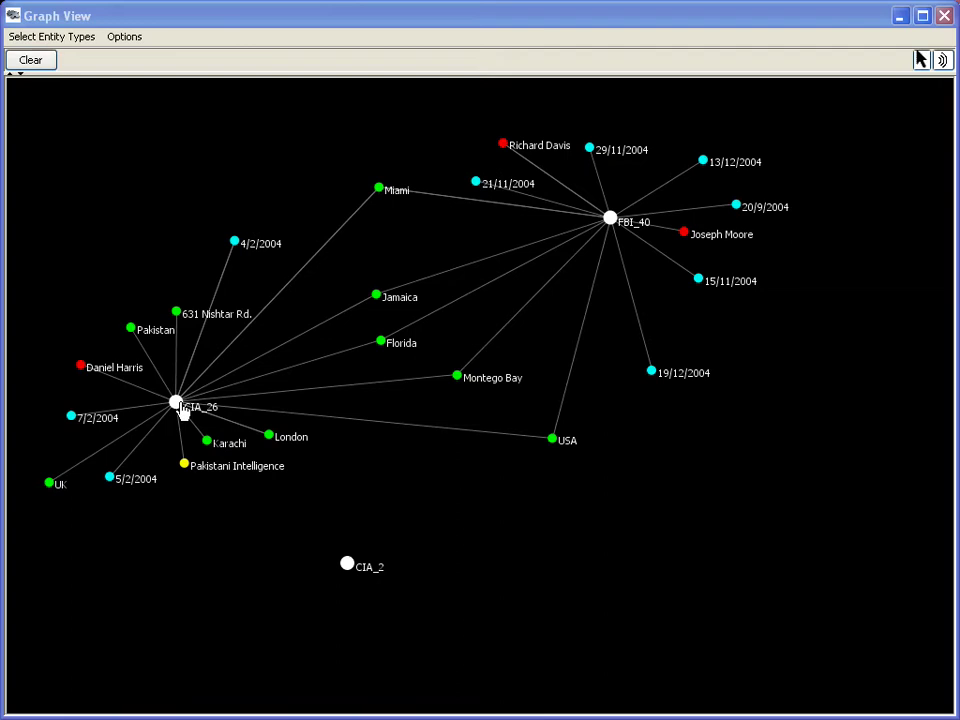
In the graph, expand the 19/12/2004 date node and the CIA_2 report node, and reposition the CIA_26 and FBI_41 nodes.
mouse_move(175, 408)
mouse_down()
mouse_move(216, 378)
mouse_move(186, 368)
mouse_move(162, 402)
mouse_move(174, 408)
mouse_move(175, 395)
mouse_up()
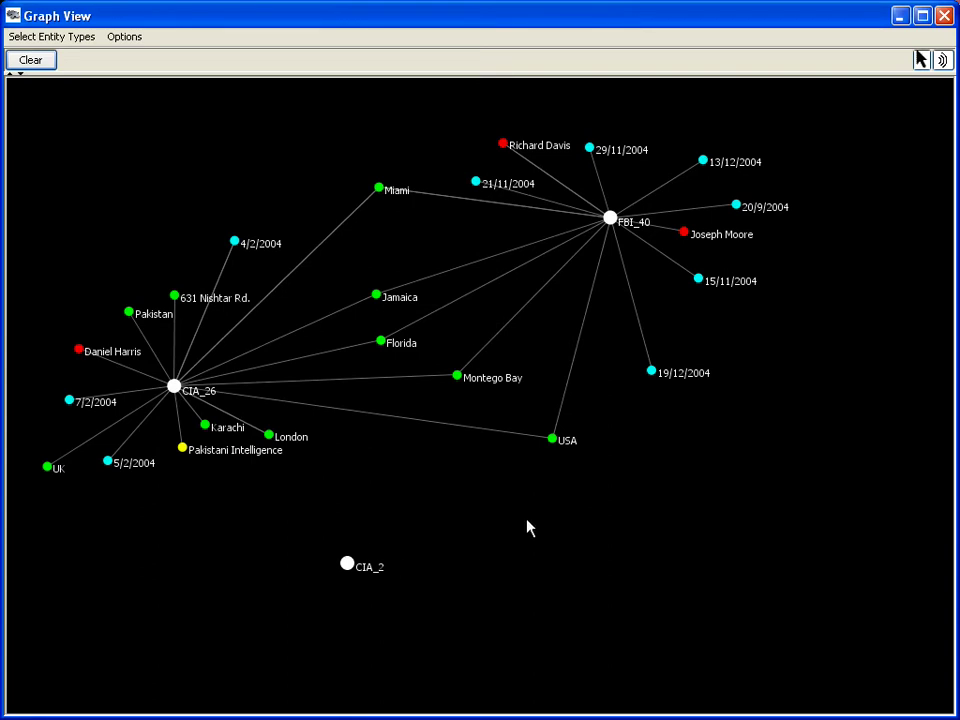
double_click(652, 372)
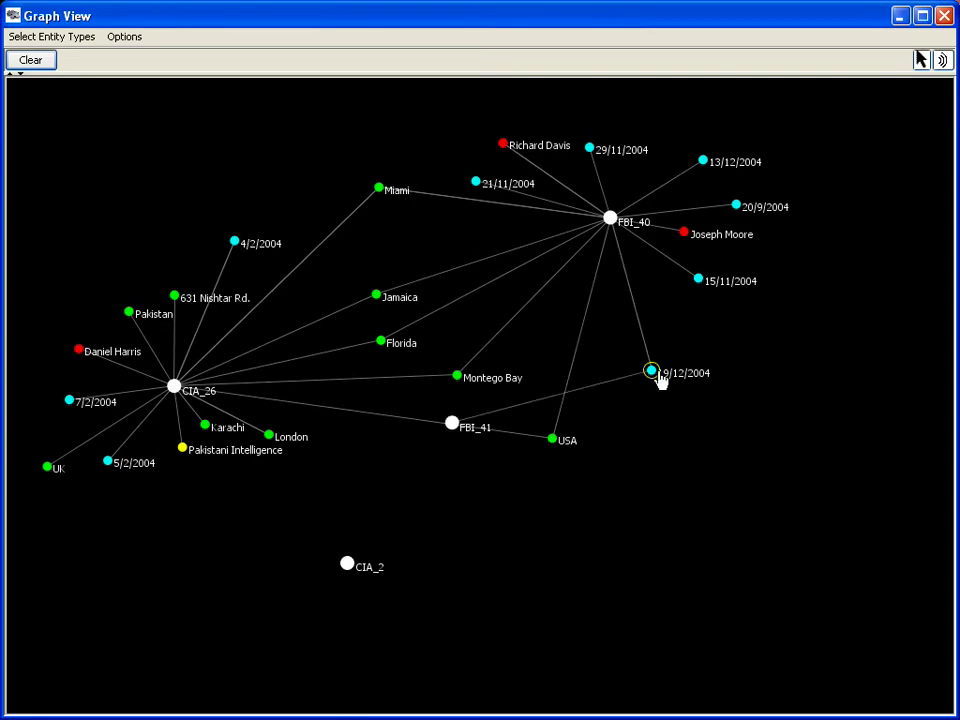
drag(452, 424, 676, 537)
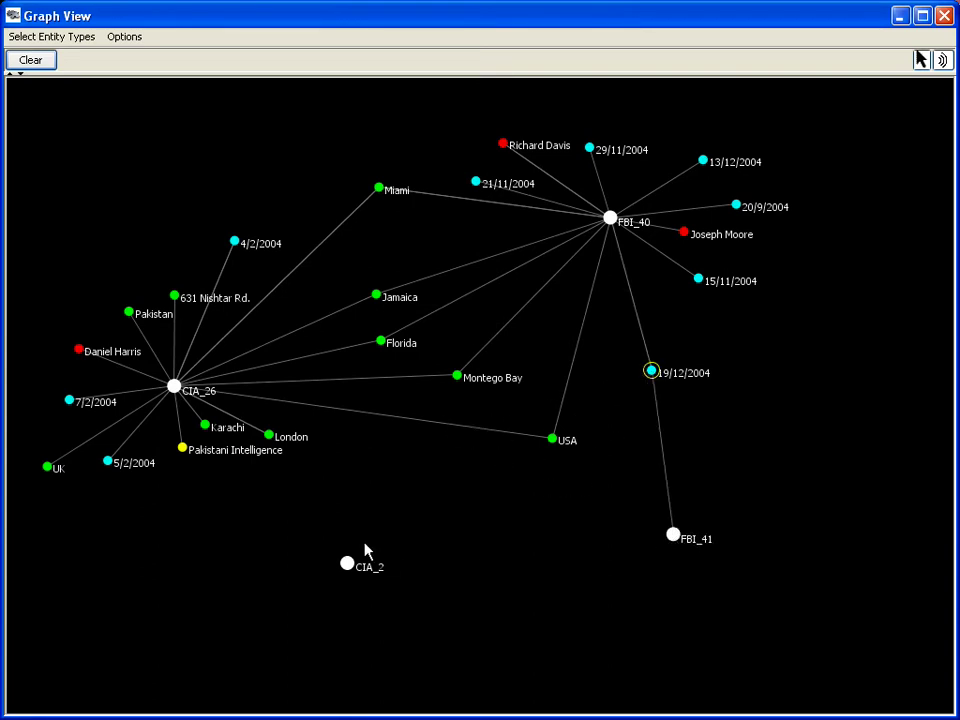
double_click(347, 565)
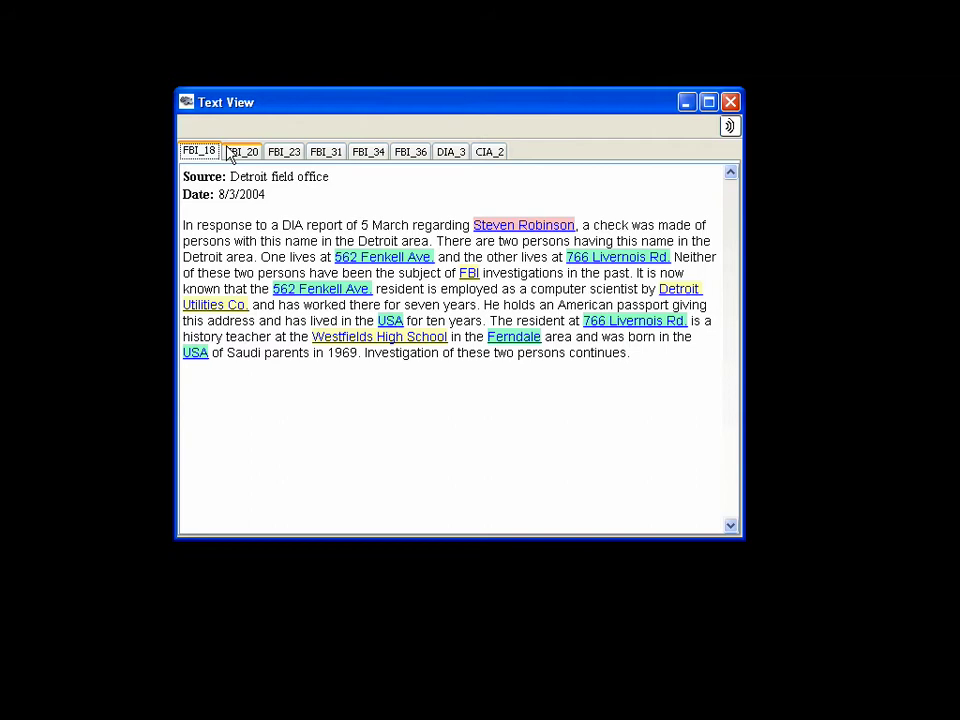
Look through the reports FBI_20, FBI_23, FBI_31 and FBI_34 in the text view.
click(241, 152)
click(268, 157)
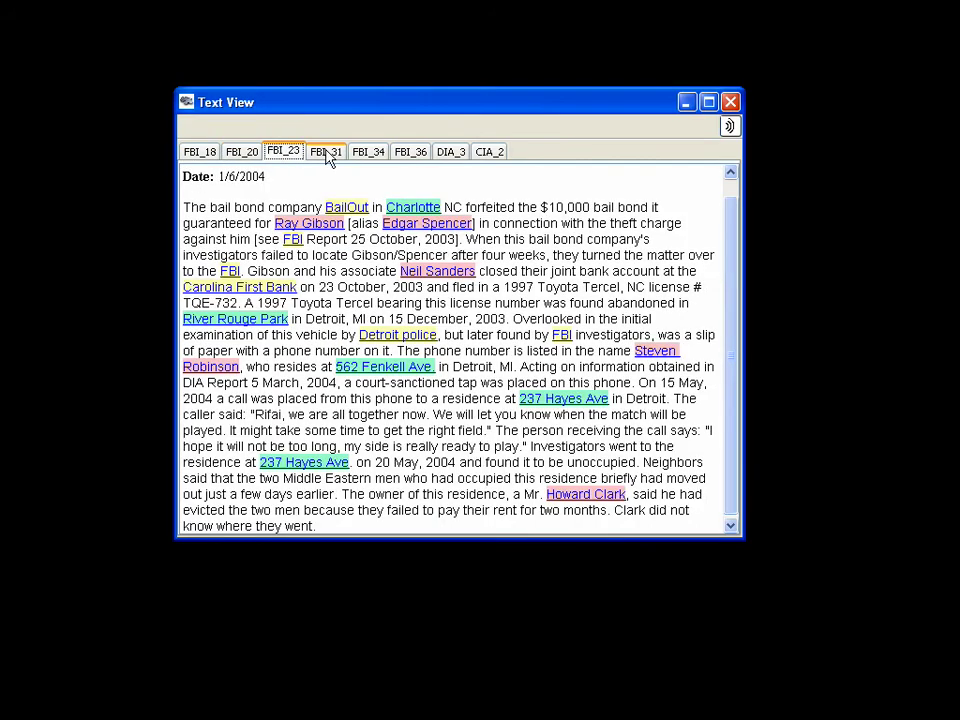
click(326, 153)
click(369, 160)
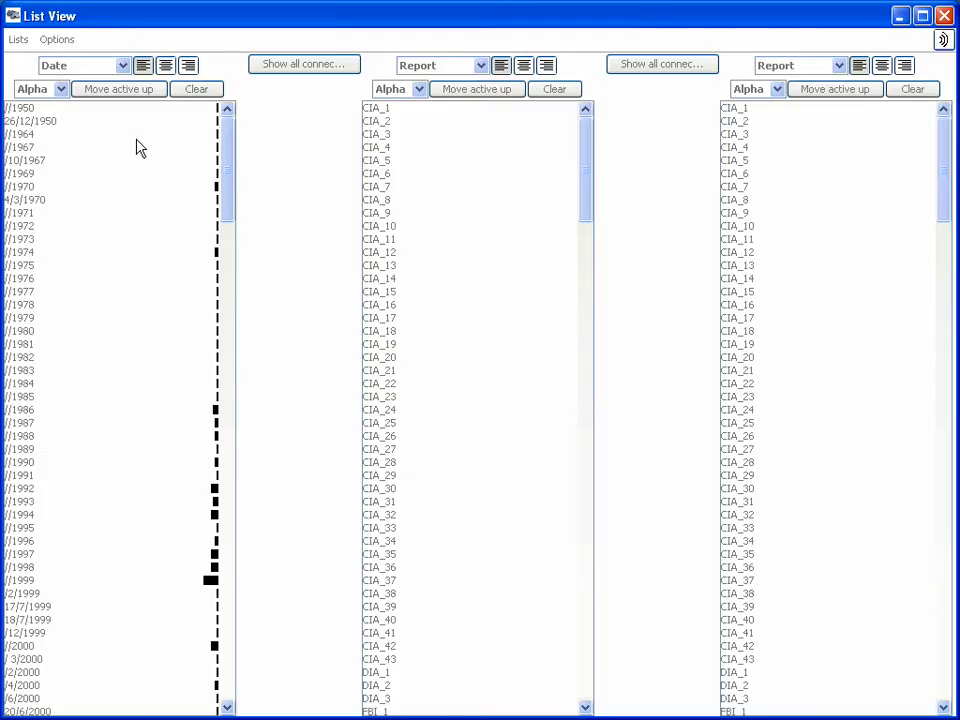
Set the first list of the list view to Person sorted by Freq and select the second person in it.
click(121, 66)
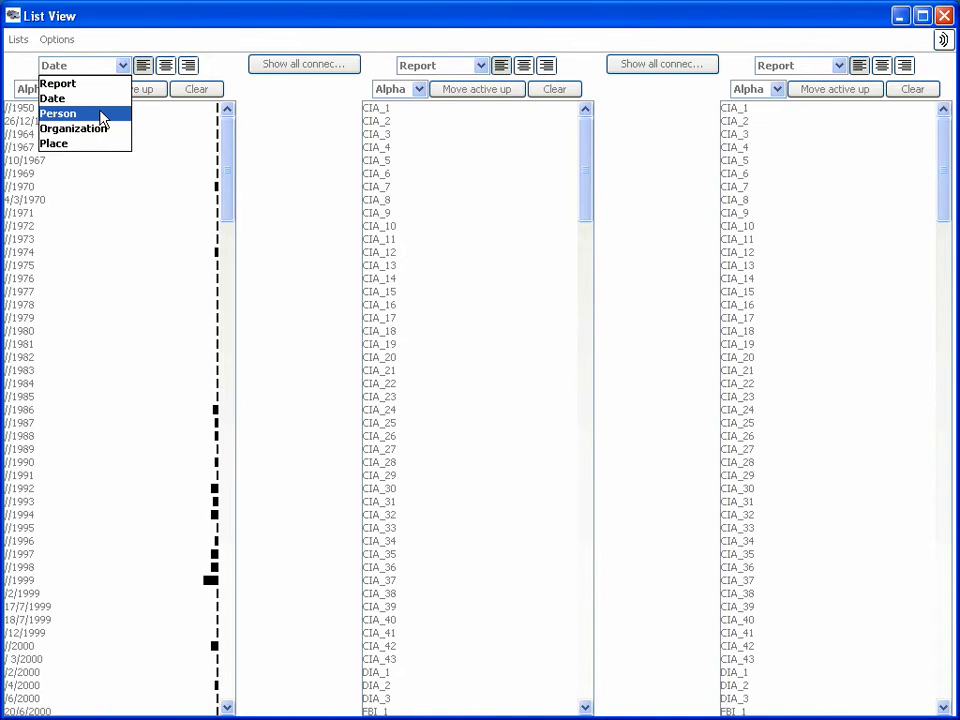
click(101, 118)
click(60, 89)
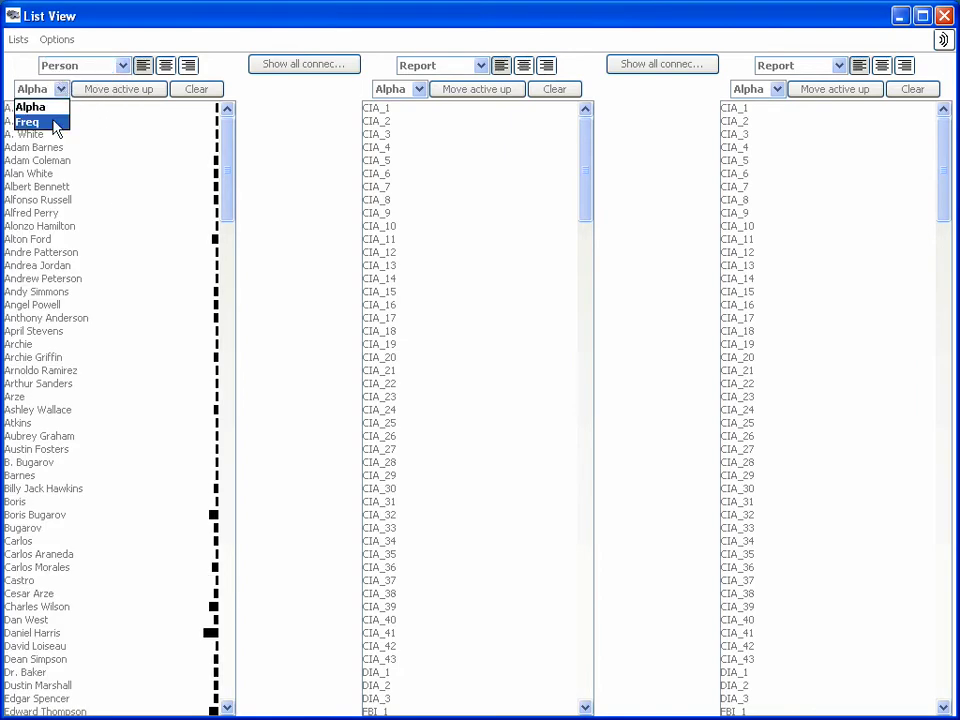
click(56, 122)
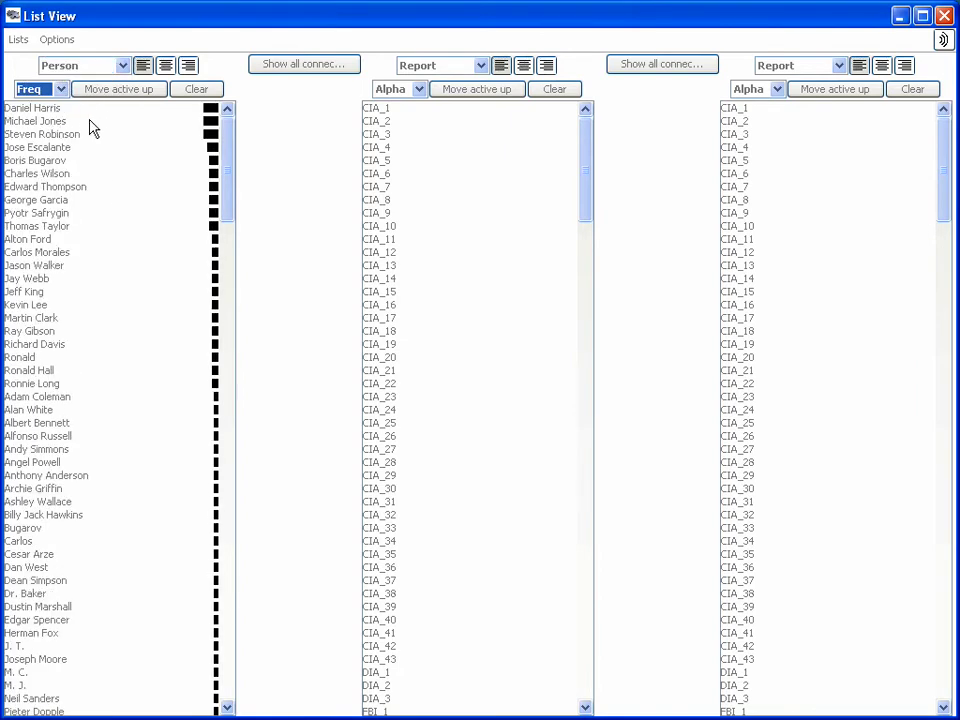
click(91, 127)
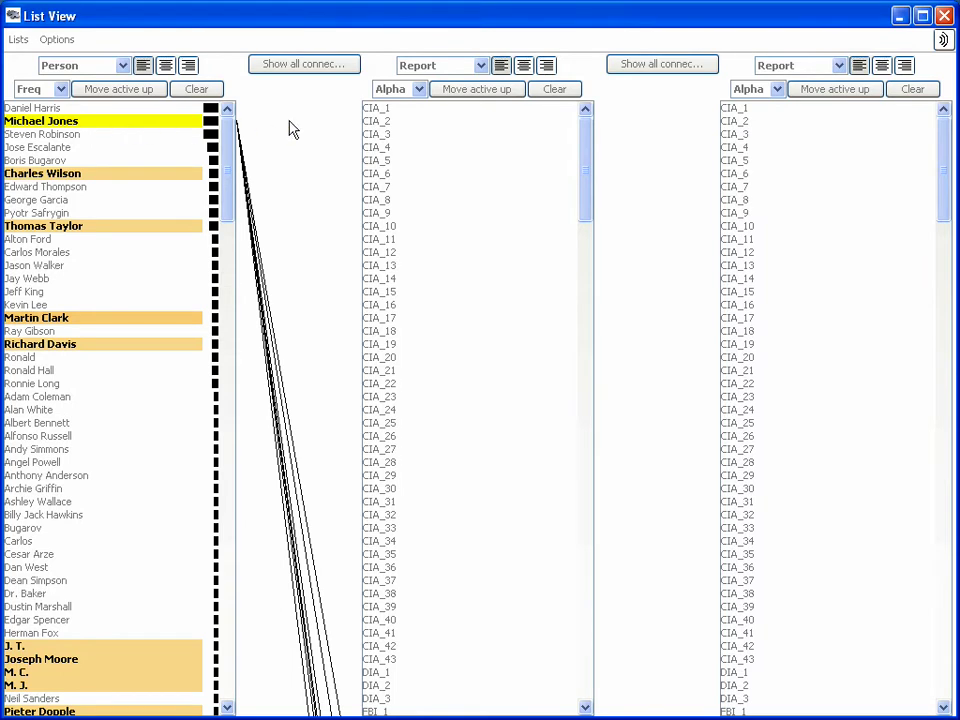
Set the second list to Person and move its active people up.
click(480, 66)
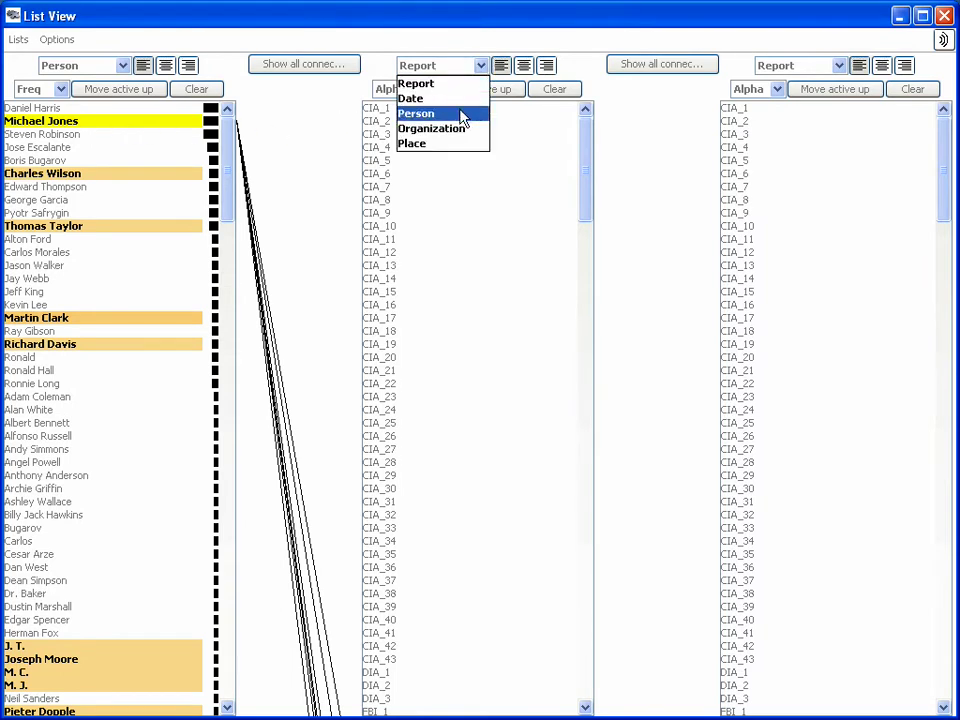
click(462, 116)
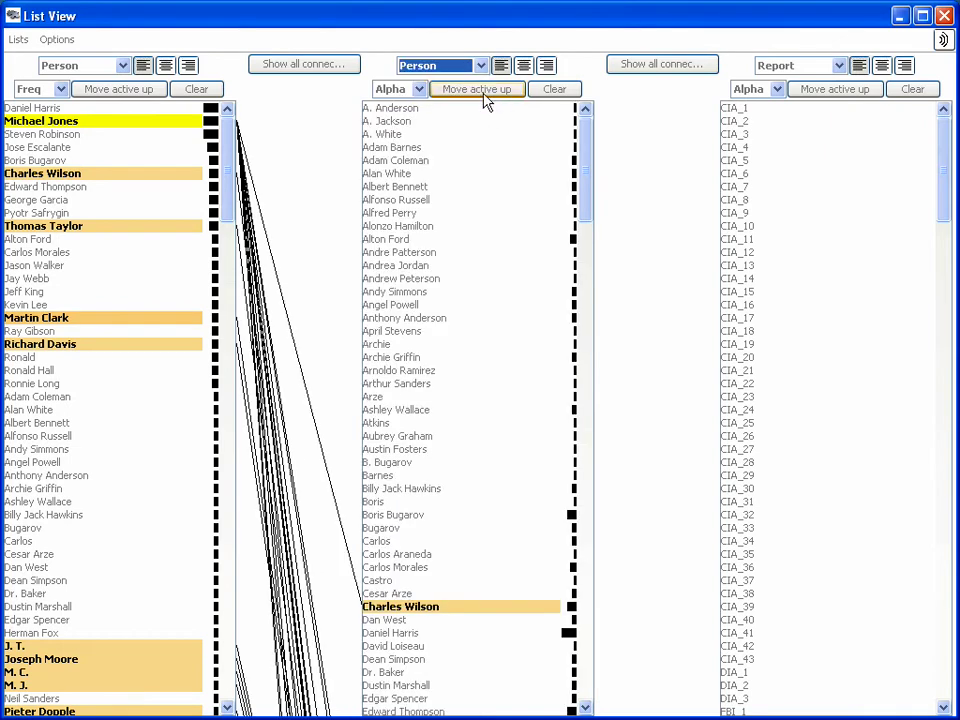
click(507, 90)
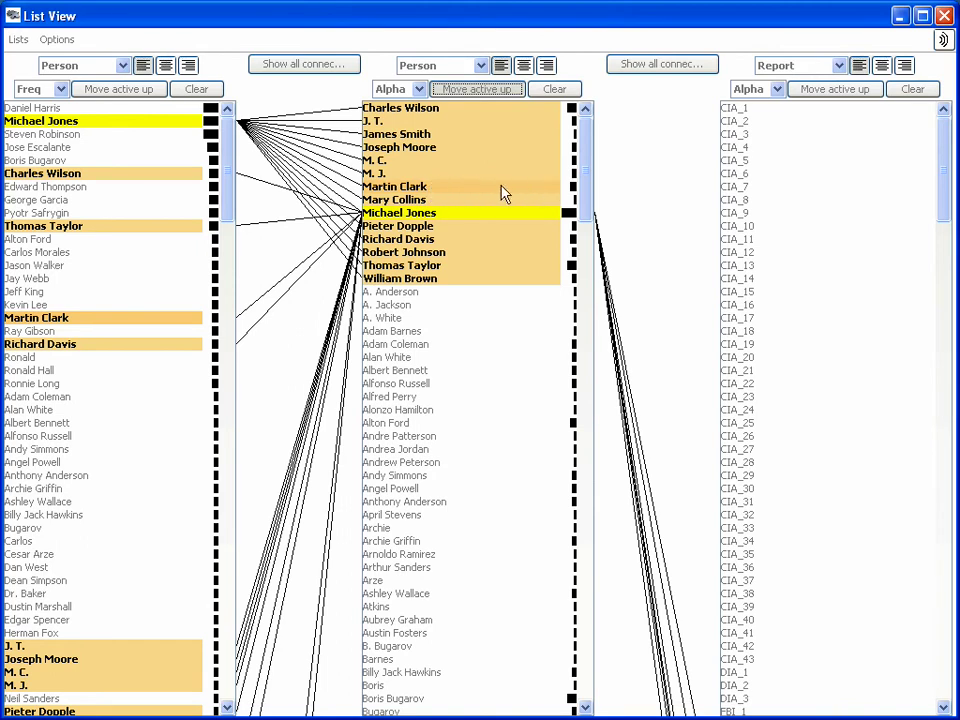
Add the seventh person in the second list to the selection, and set the third list to Organization with active entries moved up.
click(447, 193)
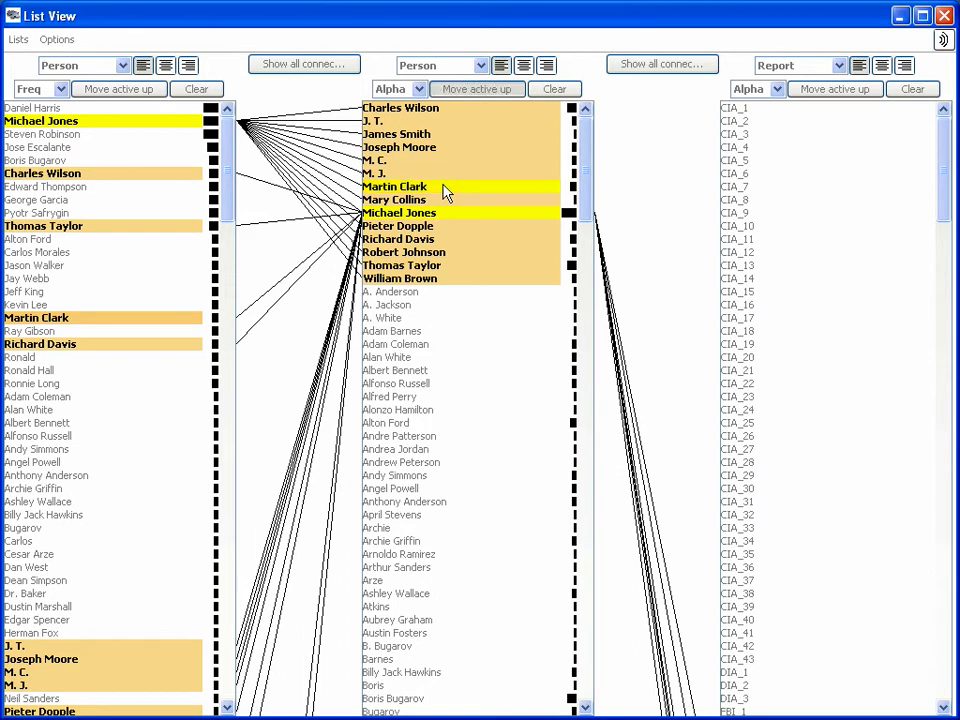
click(838, 65)
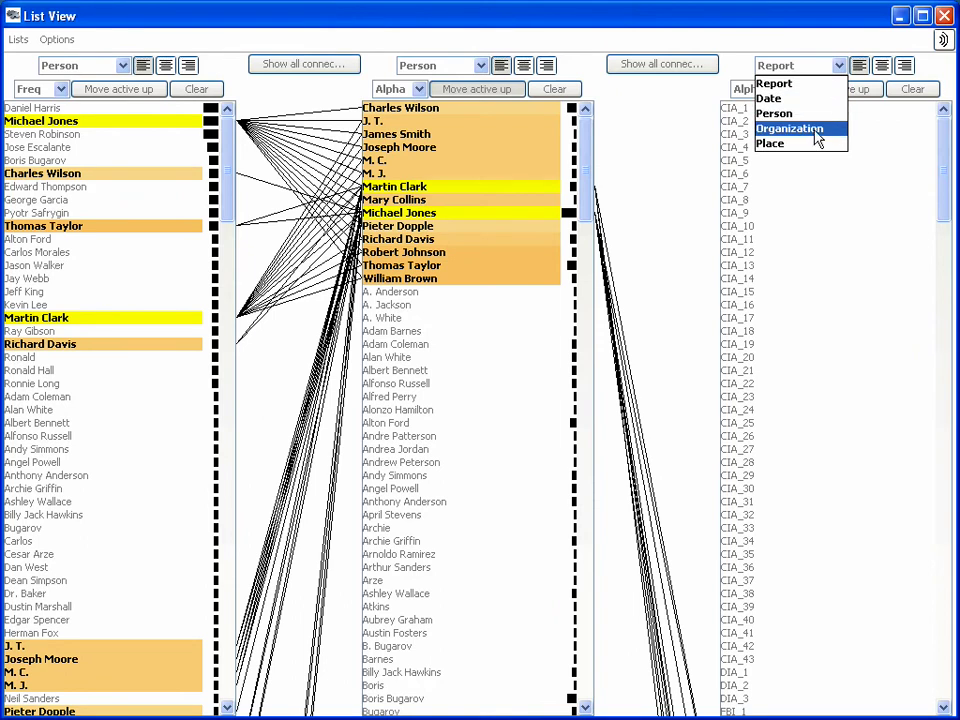
click(817, 129)
click(862, 91)
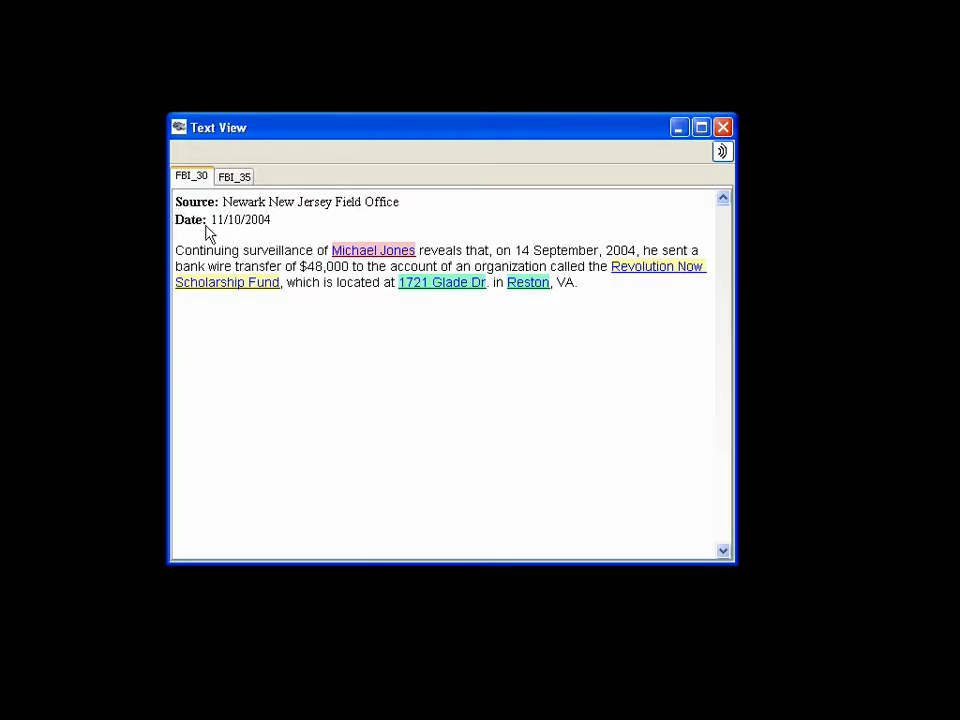
Read the report FBI_35 in the text view.
click(235, 177)
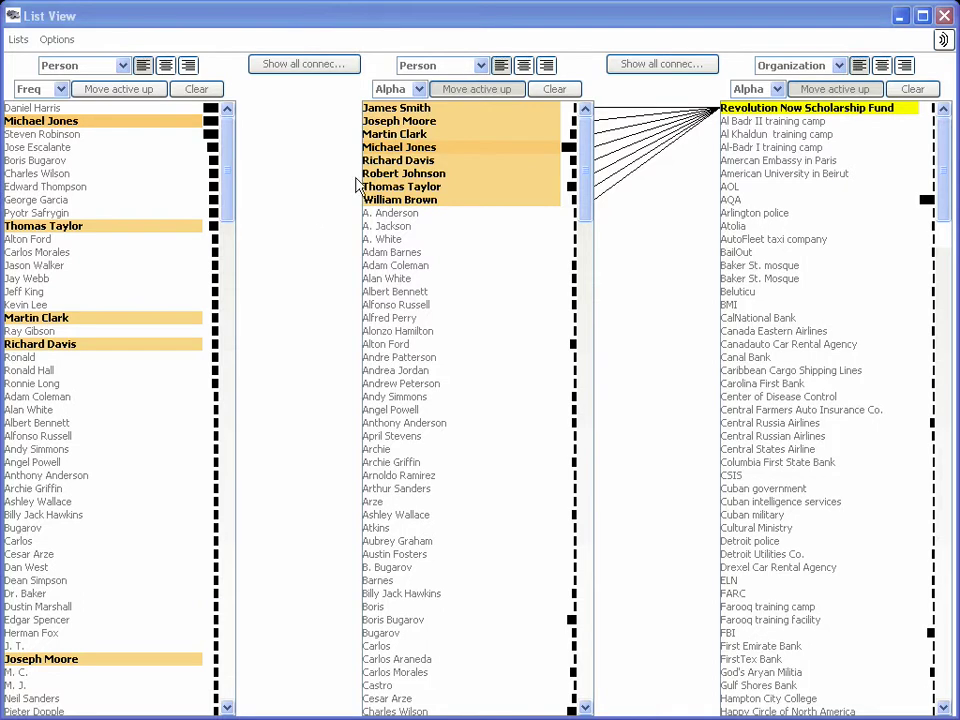
Select the third highlighted person and the last two highlighted people in the second Person list, clearing the Organization list's selection.
click(401, 136)
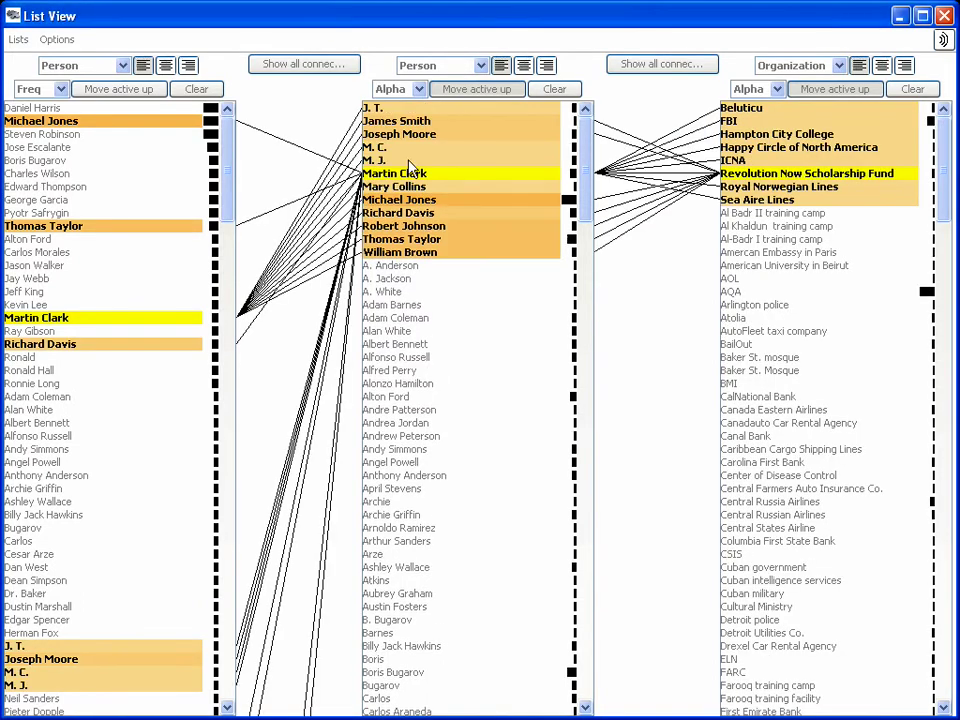
click(913, 90)
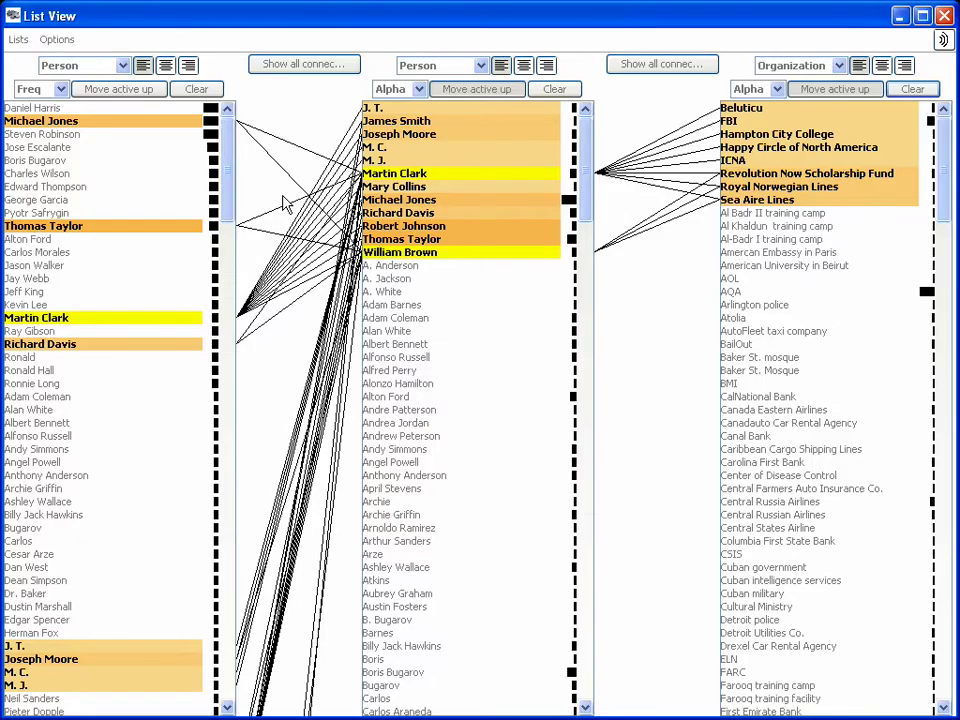
click(400, 240)
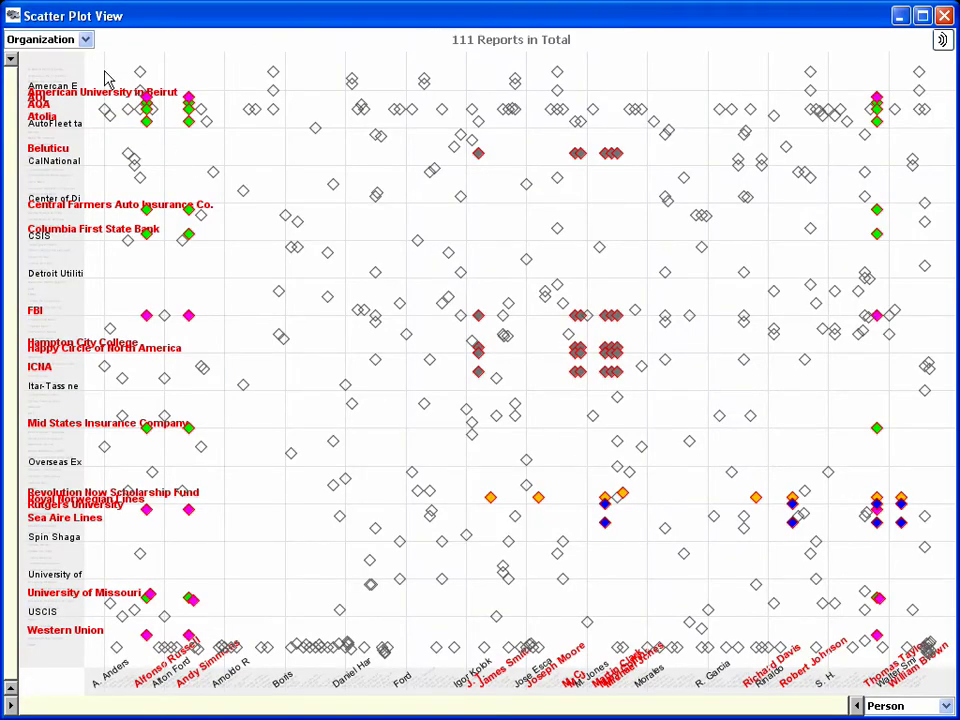
Change the scatter plot's vertical axis from Organization to Date, plotted against Person.
click(62, 39)
click(60, 78)
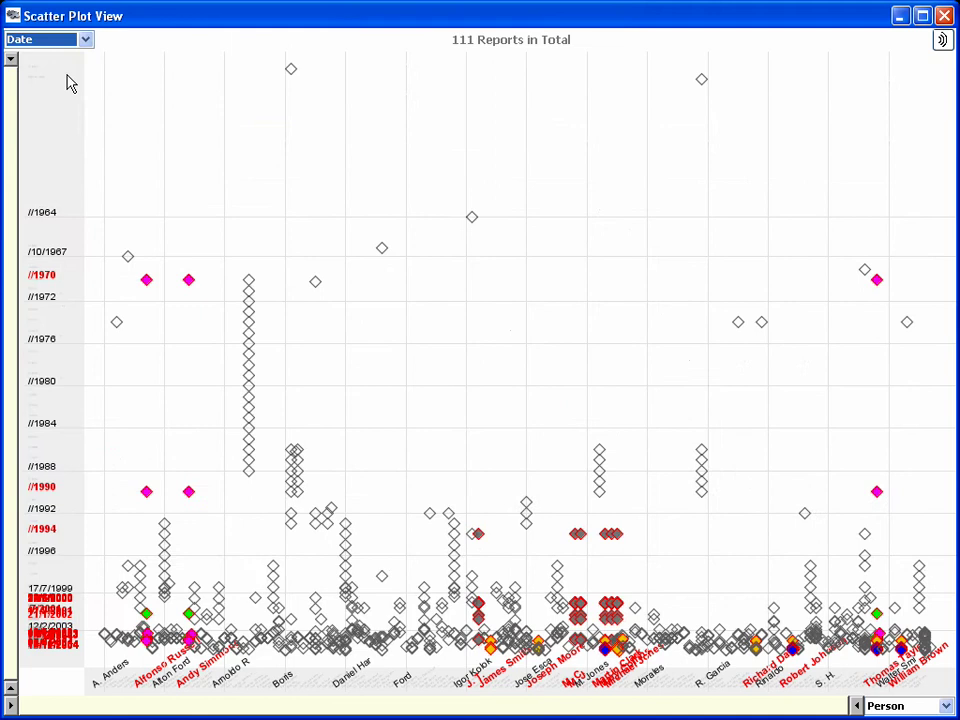
Narrow the scatter plot to dates from about 14/9/2004 onward and the second half of the people, and turn off its event listening.
drag(20, 245, 6, 561)
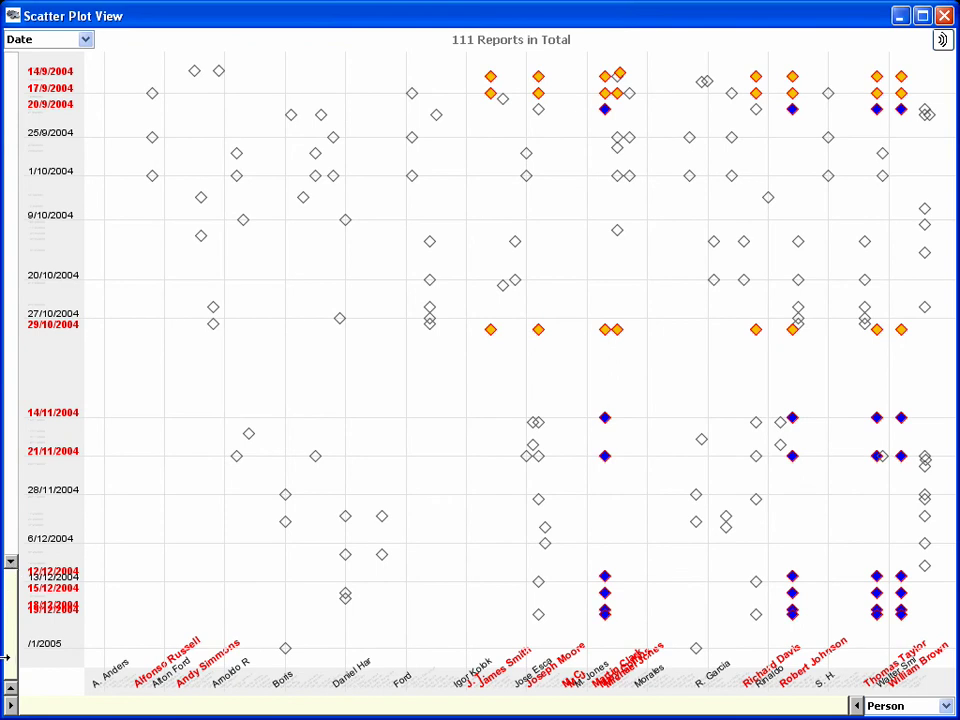
drag(17, 707, 517, 707)
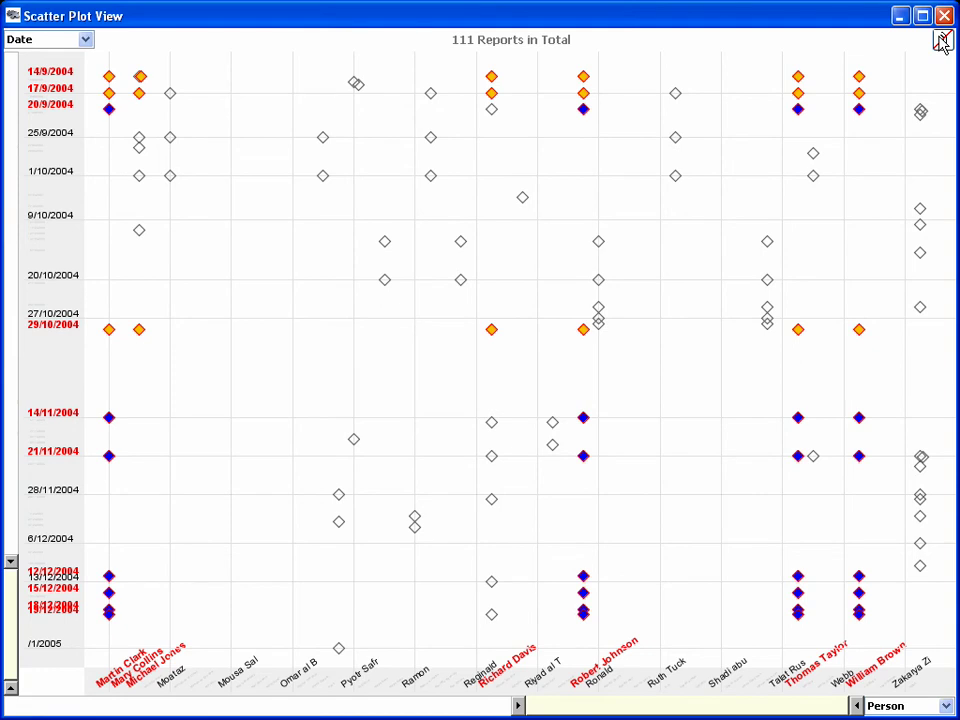
click(943, 42)
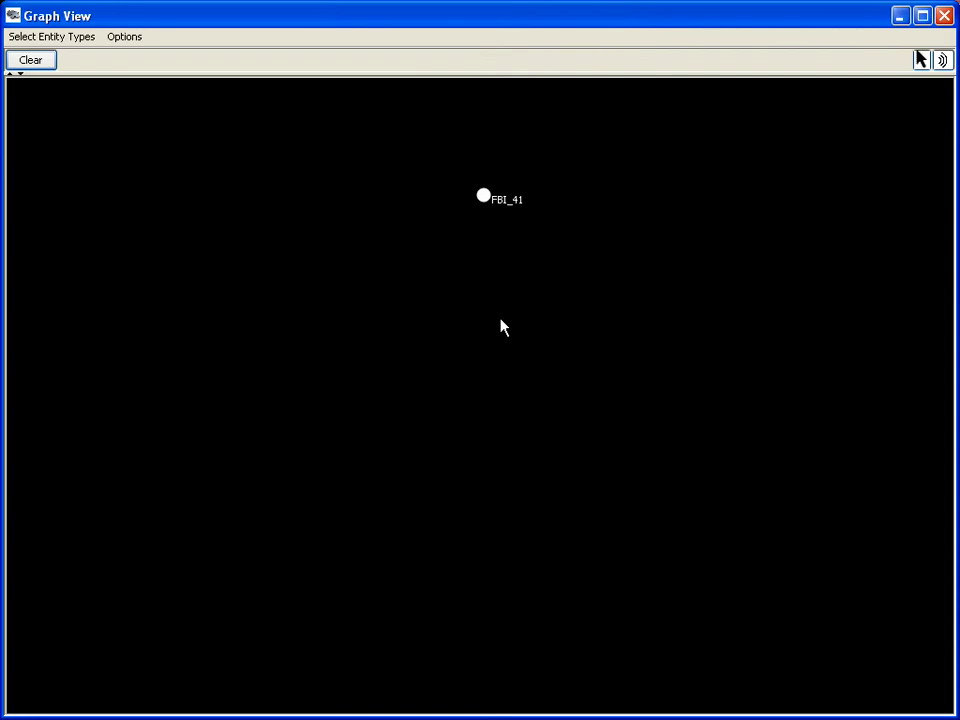
Expand report FBI_41 in the graph view and hide the Date entities.
double_click(485, 197)
click(30, 38)
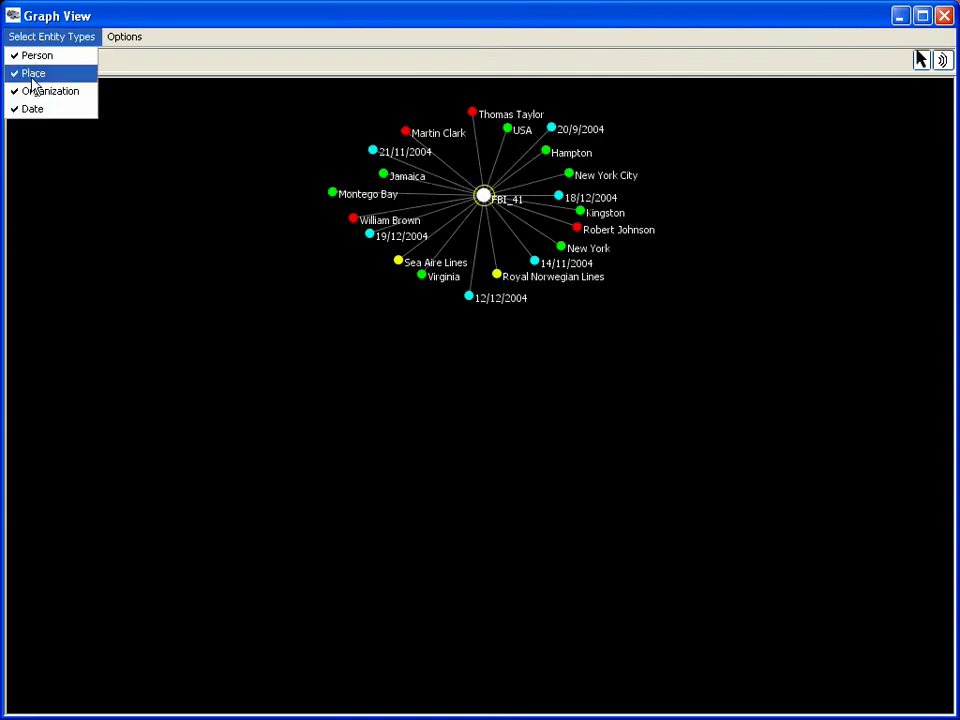
click(32, 108)
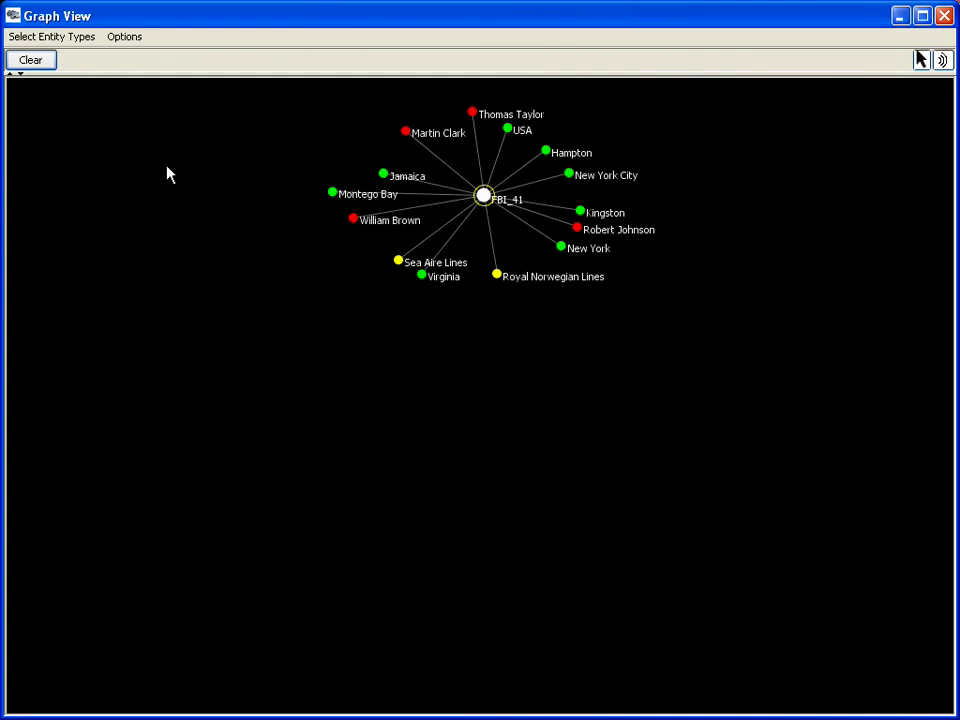
Move the Kingston and Montego Bay nodes away from the FBI_41 cluster and expand each to show its connected reports.
drag(590, 218, 649, 448)
double_click(648, 448)
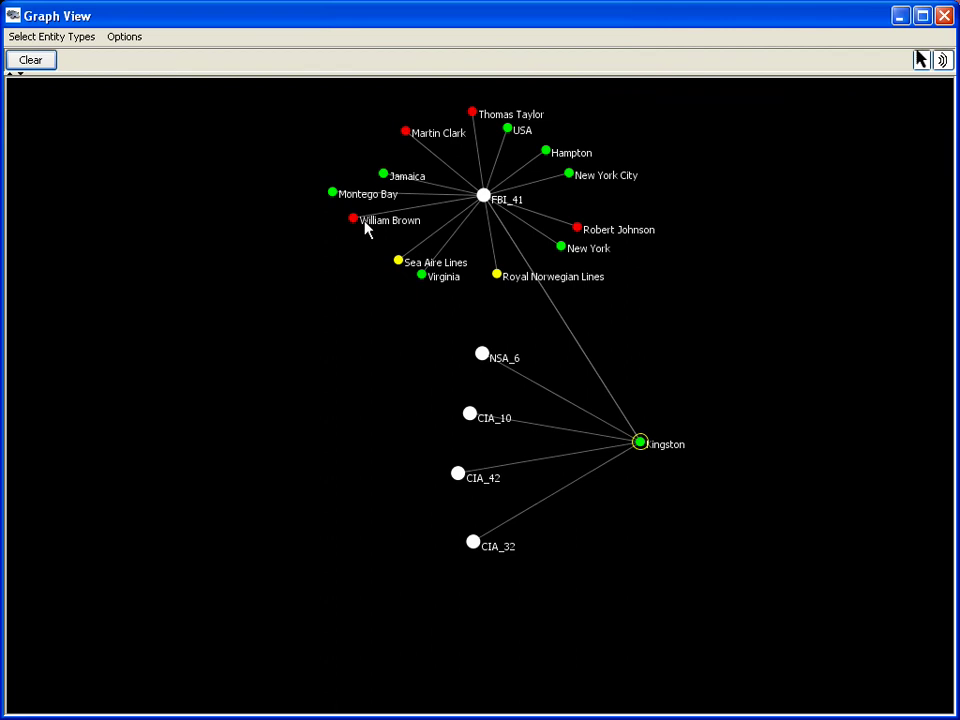
drag(335, 198, 196, 412)
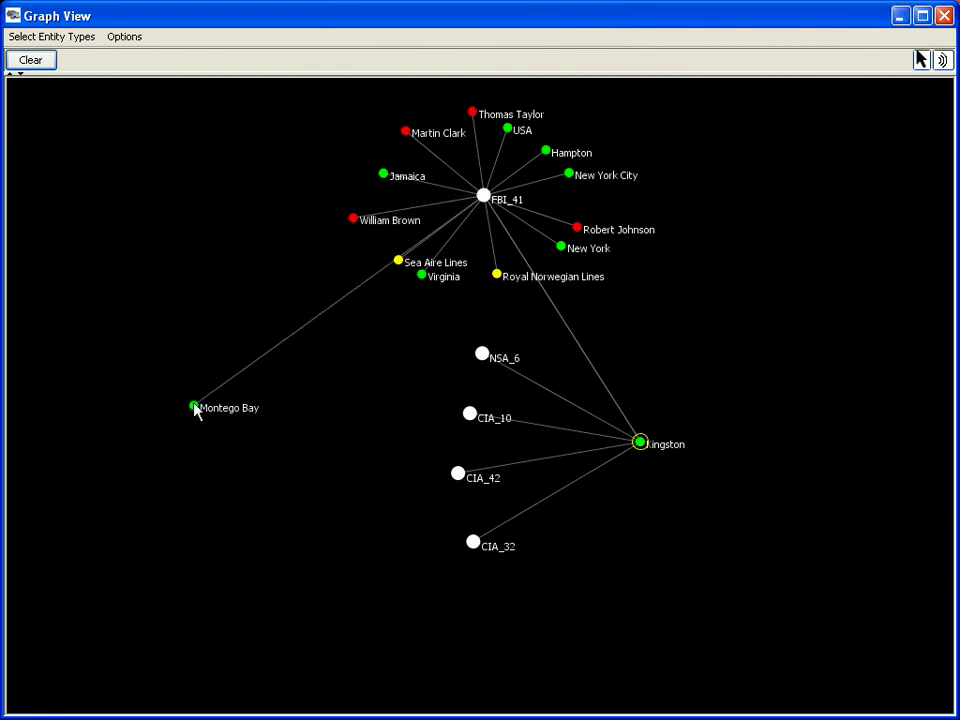
double_click(195, 408)
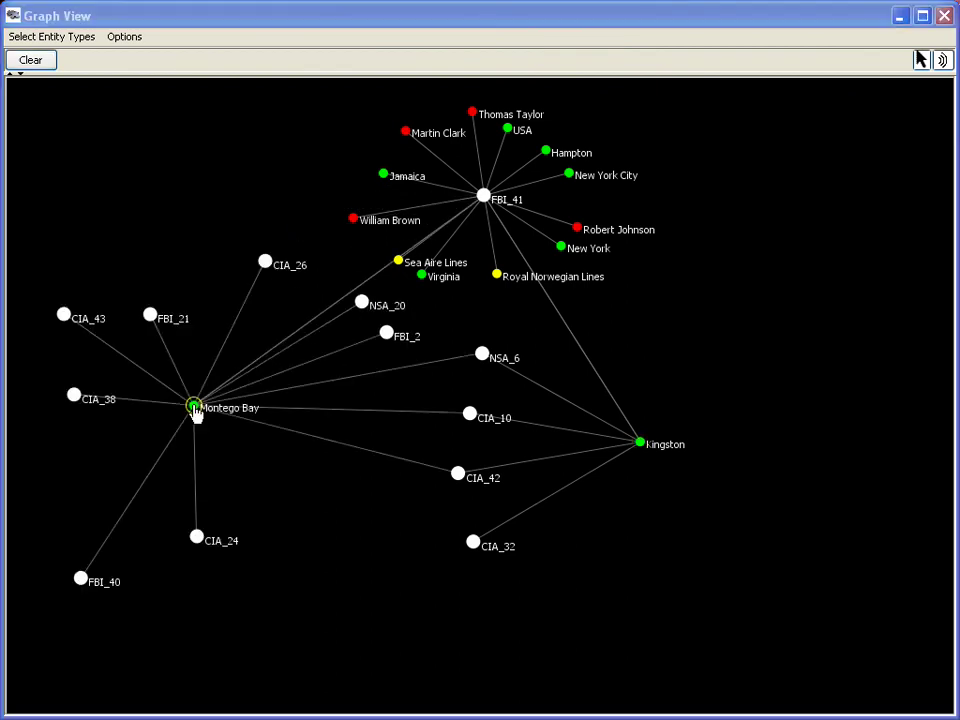
Select NSA_6, CIA_10 and CIA_42, the reports linking Montego Bay and Kingston, and read them in the text view.
click(482, 356)
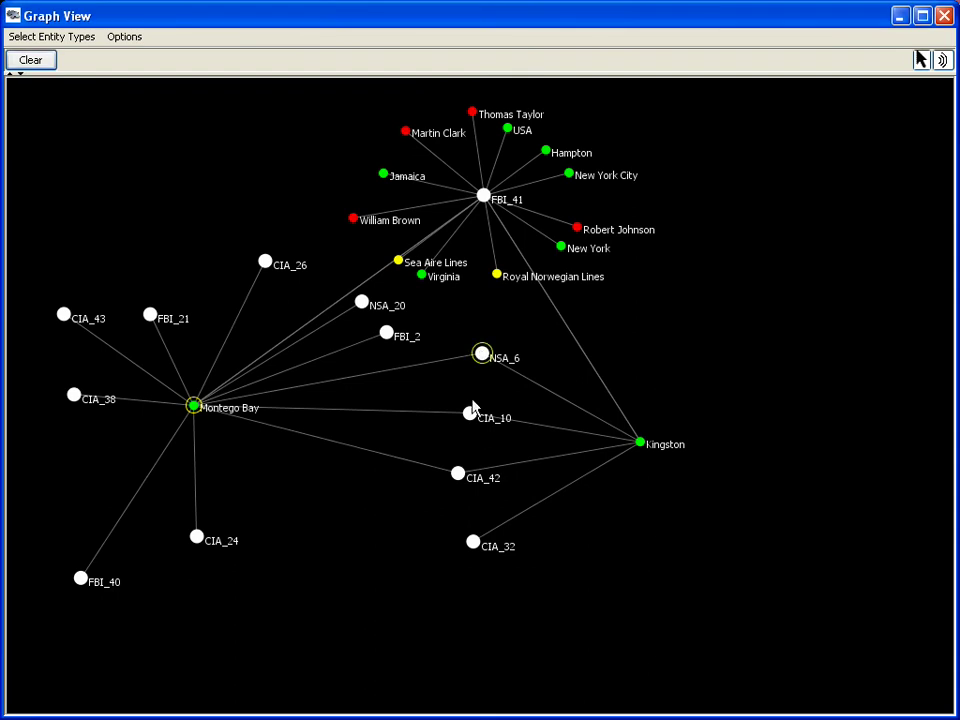
click(470, 415)
click(458, 475)
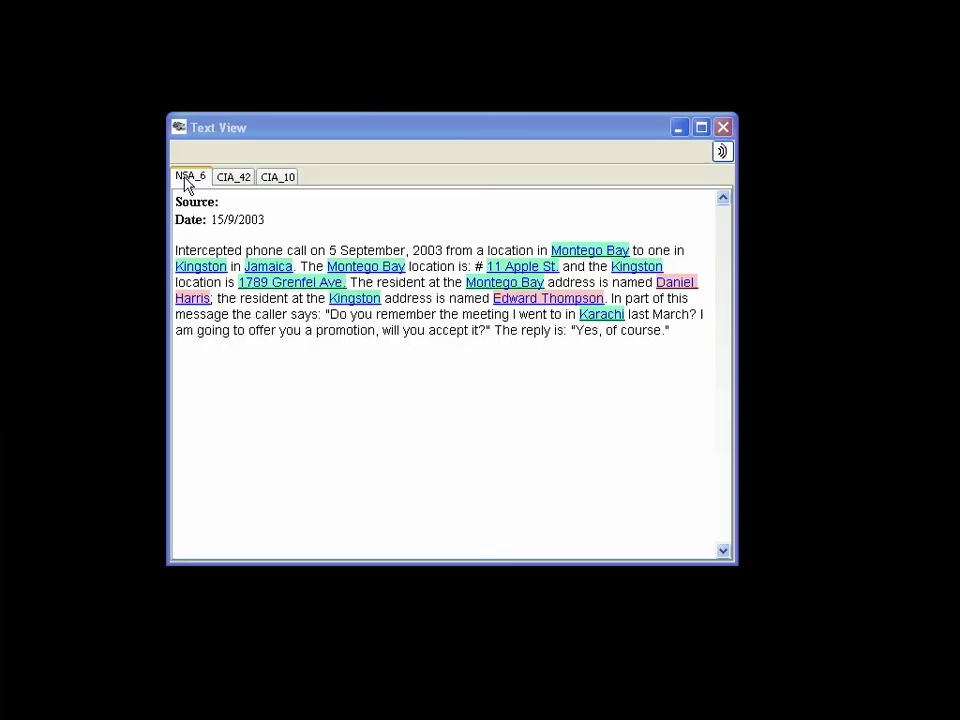
click(236, 182)
click(277, 180)
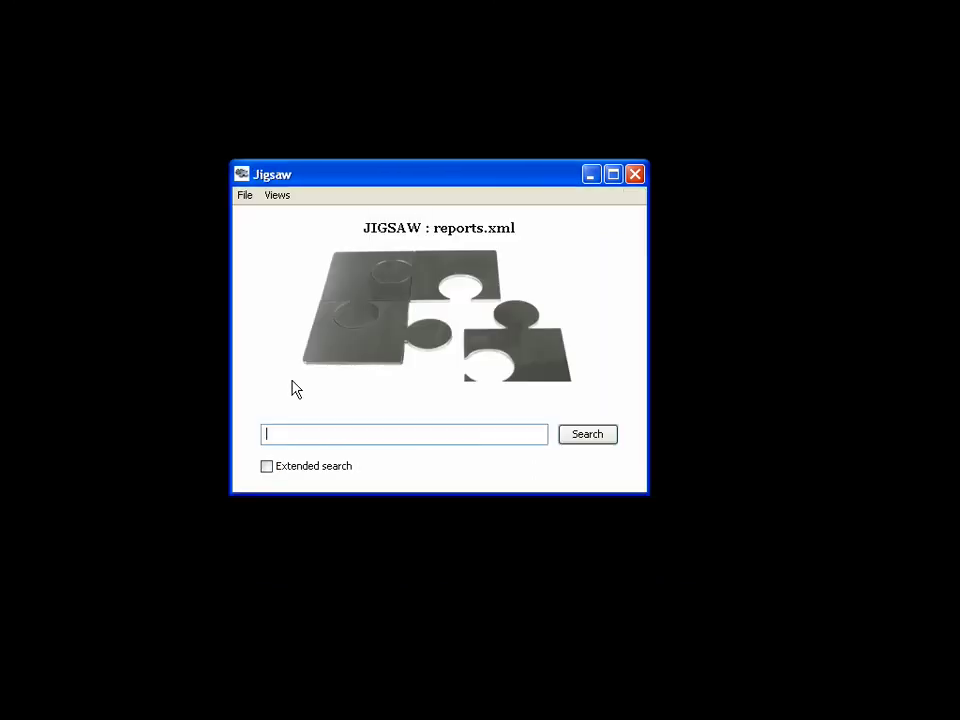
Search by surname for the Montego Bay resident named in NSA_6 and expand that person's node in the graph.
text(Harris)
key(Return)
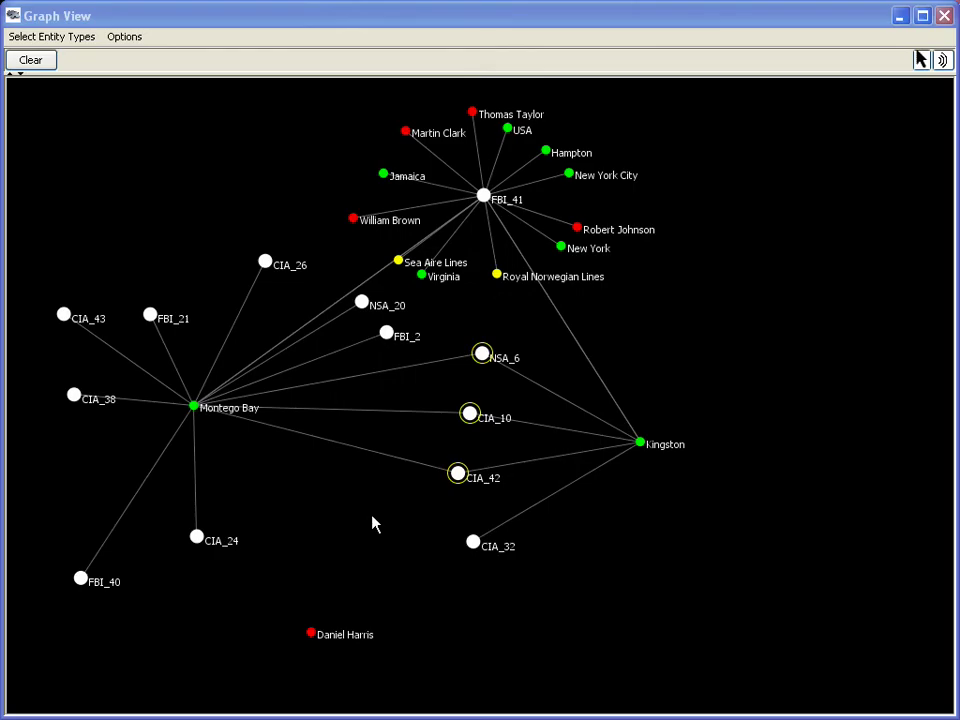
double_click(311, 633)
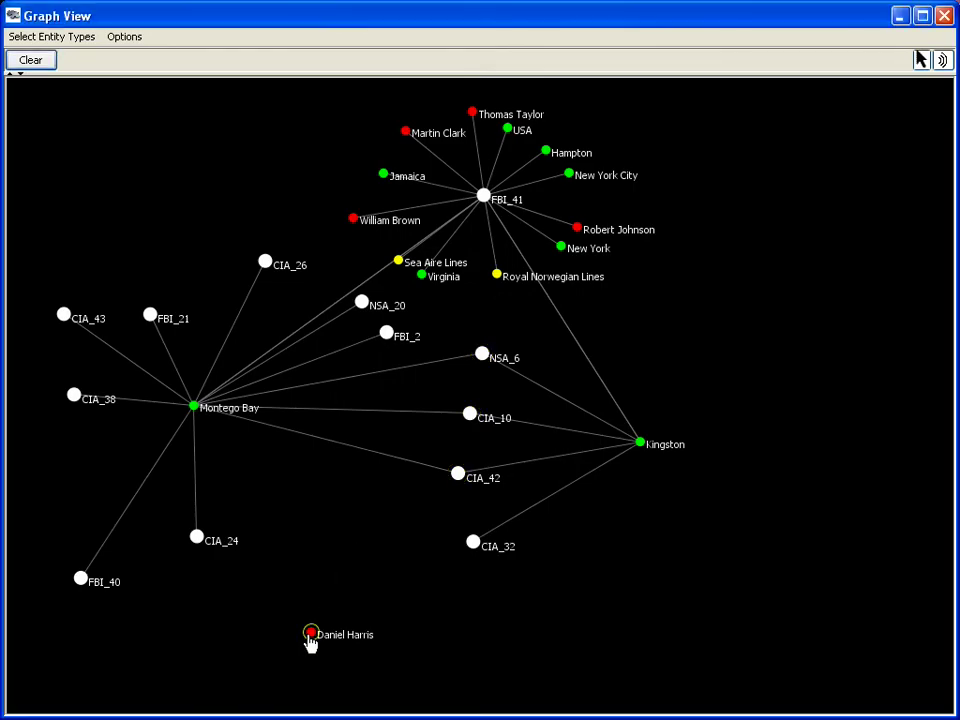